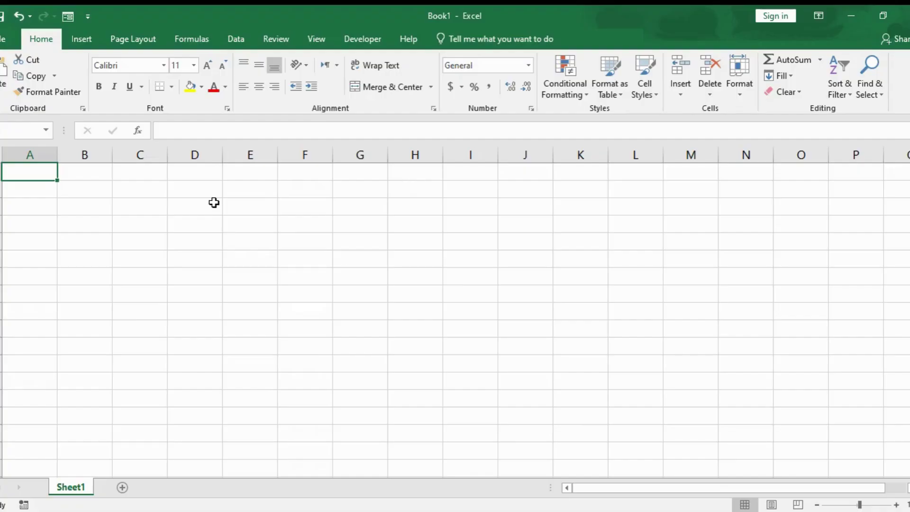
Select cells C1, E4, E6, E8, F5, D4, D9, column C and row 4, ending on F6
left_click(137, 179)
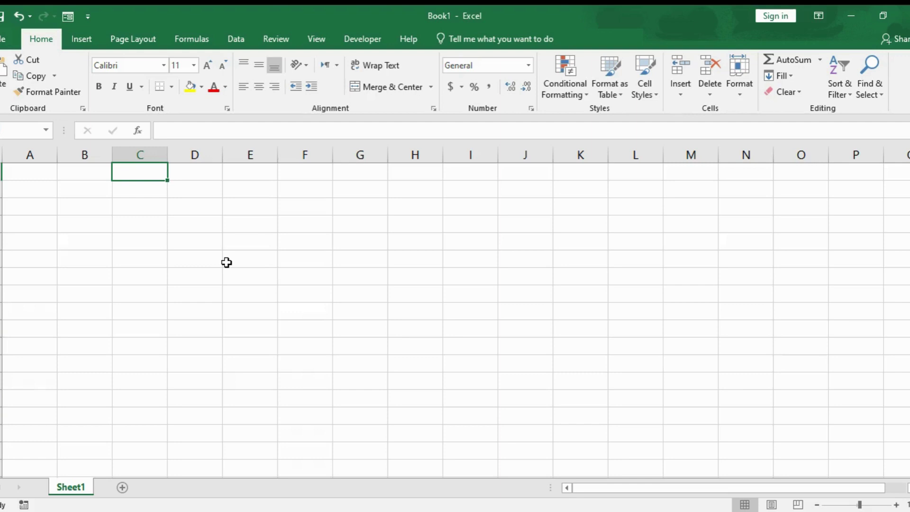
left_click(255, 223)
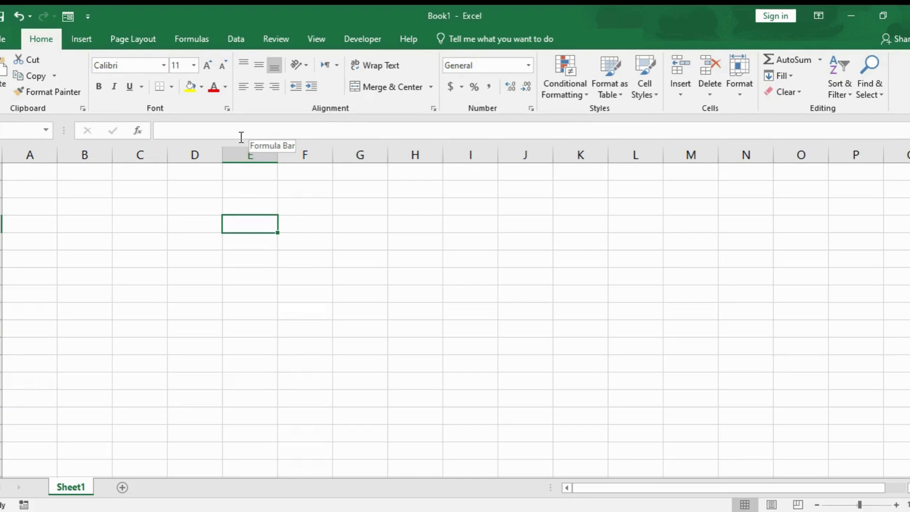
left_click(230, 254)
left_click(263, 287)
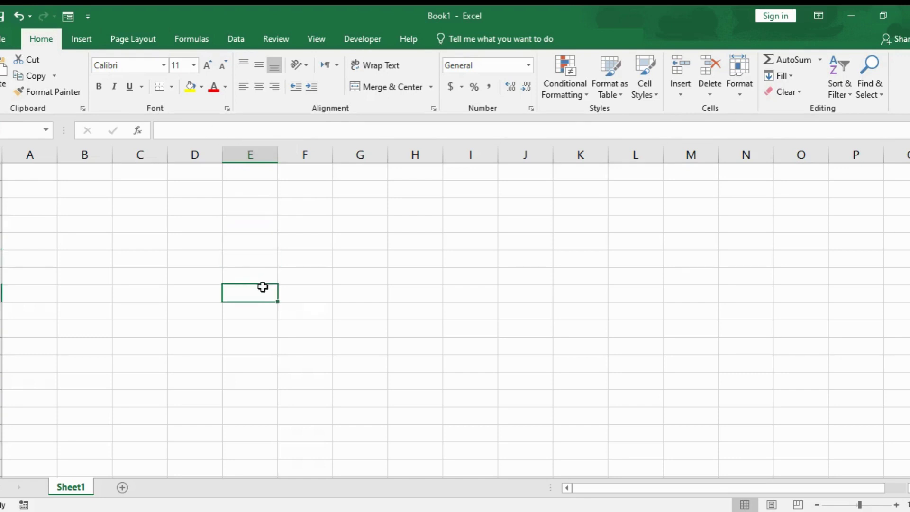
left_click(313, 240)
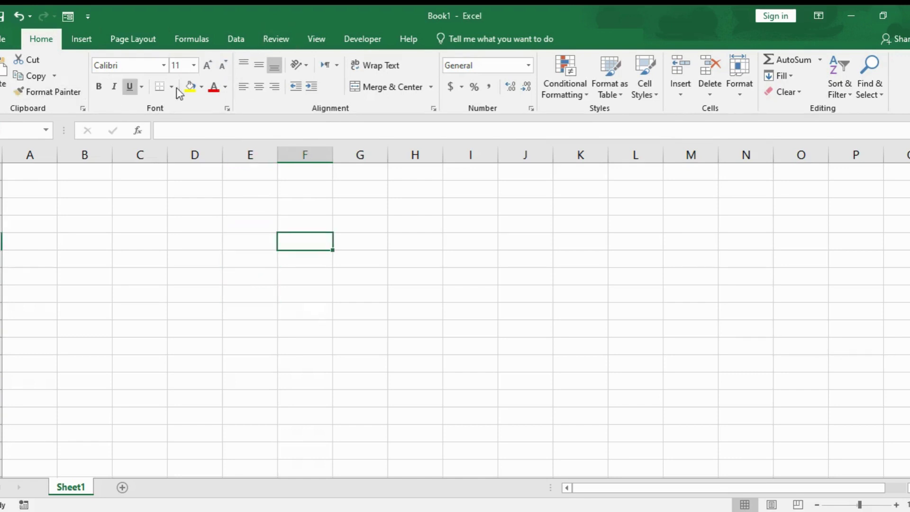
left_click(194, 220)
left_click(288, 260)
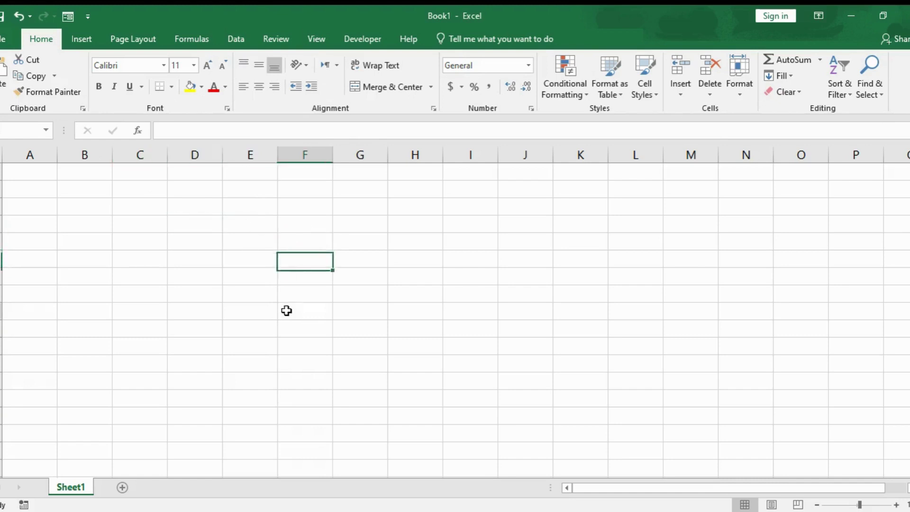
left_click(169, 308)
left_click(140, 155)
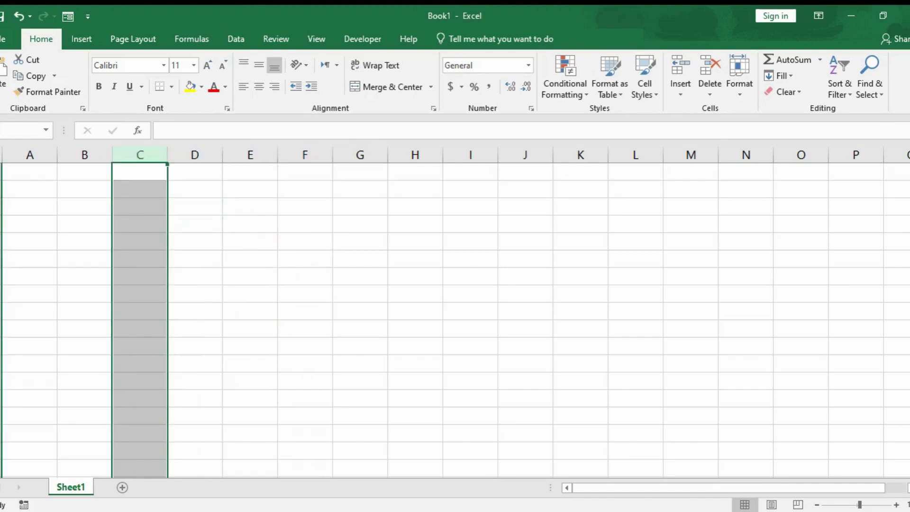
left_click(1, 205)
left_click(283, 256)
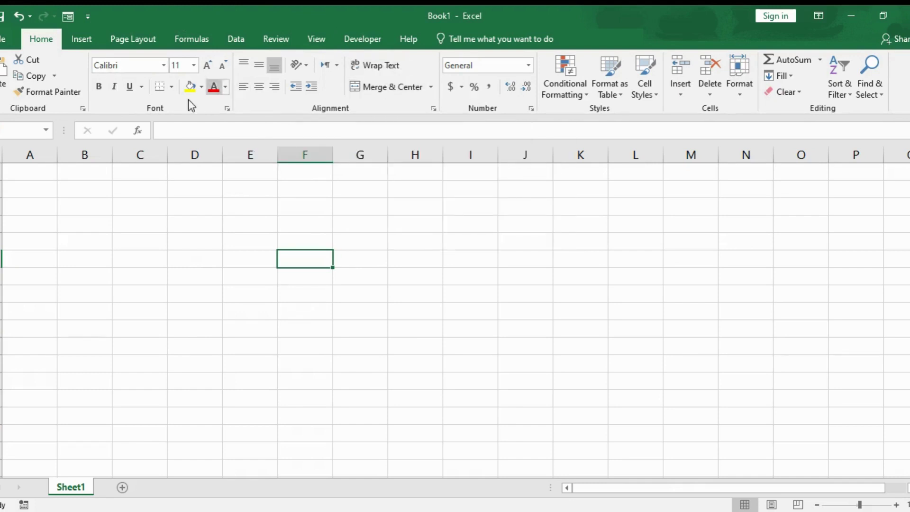
Browse the Page Layout, Formulas and Data tabs, then return to Home
left_click(137, 37)
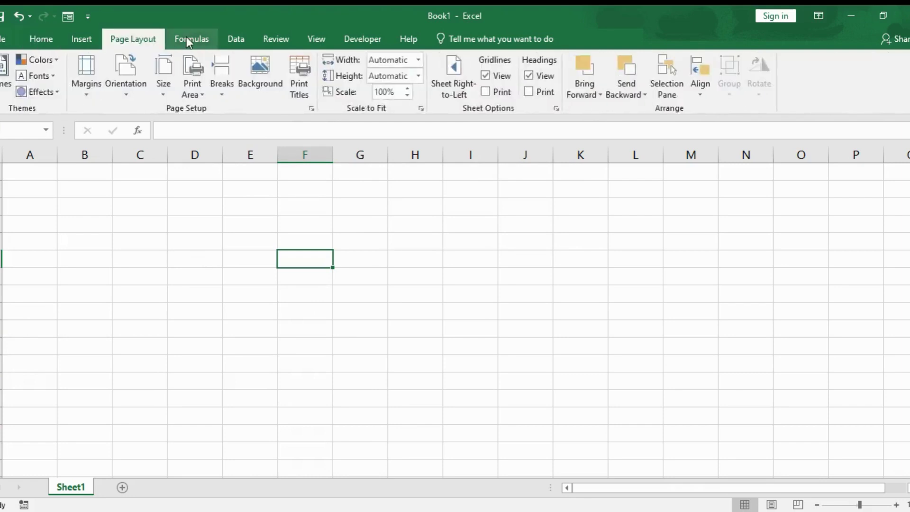
left_click(187, 36)
left_click(239, 47)
left_click(51, 47)
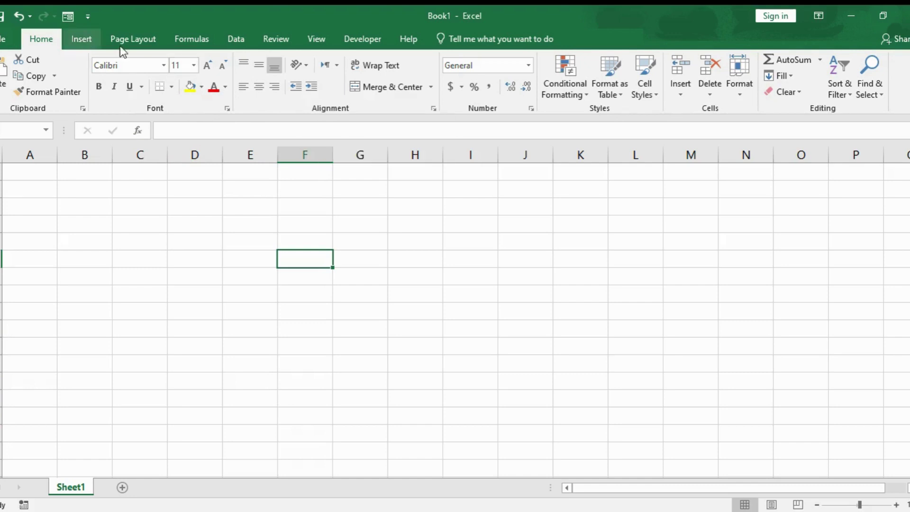
Tour the Formulas, Data, Review, View and Developer tabs before returning to Home
scroll(128, 47, "down", 2)
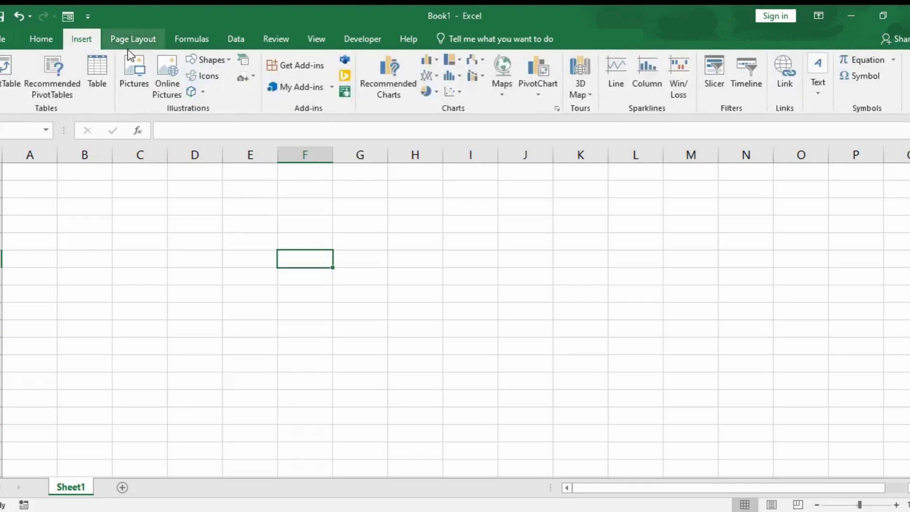
left_click(194, 38)
left_click(237, 38)
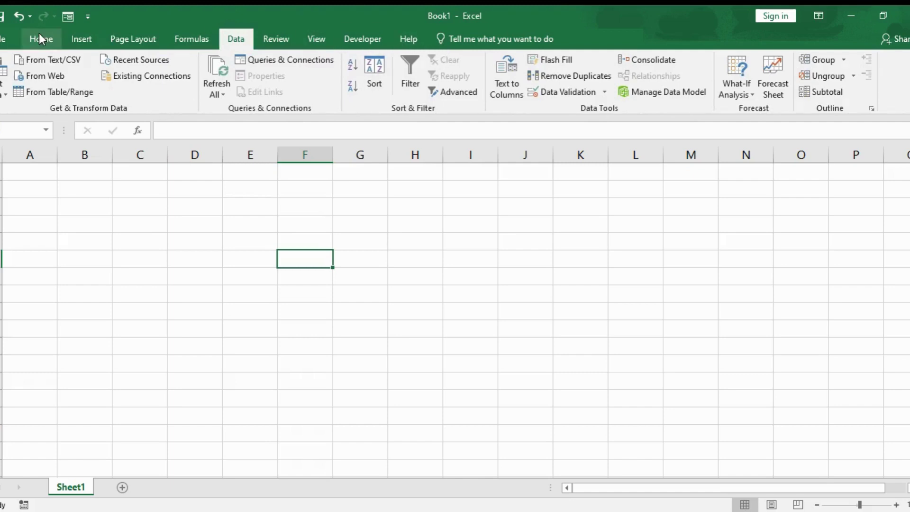
left_click(288, 43)
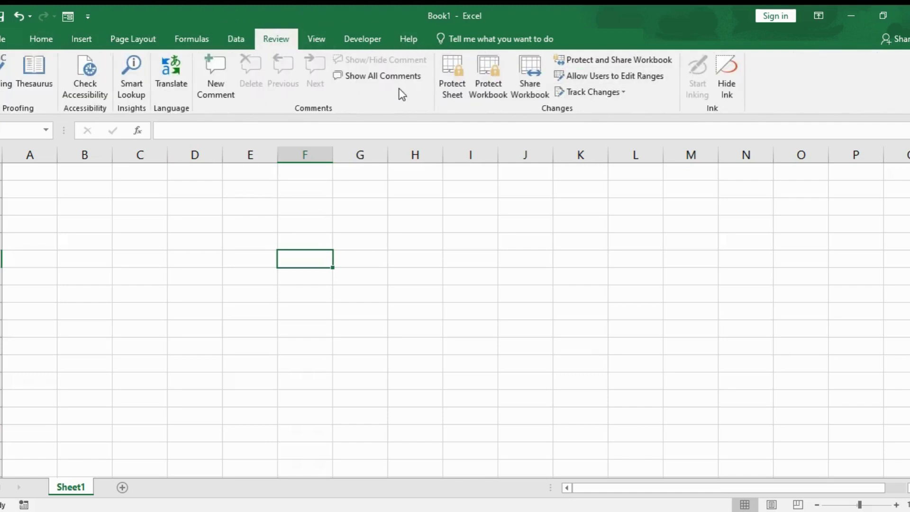
left_click(319, 39)
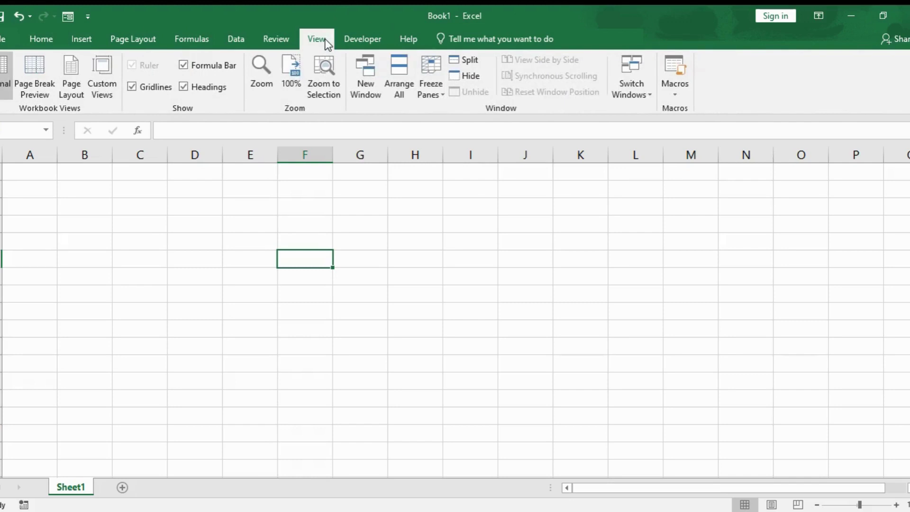
left_click(351, 39)
left_click(47, 45)
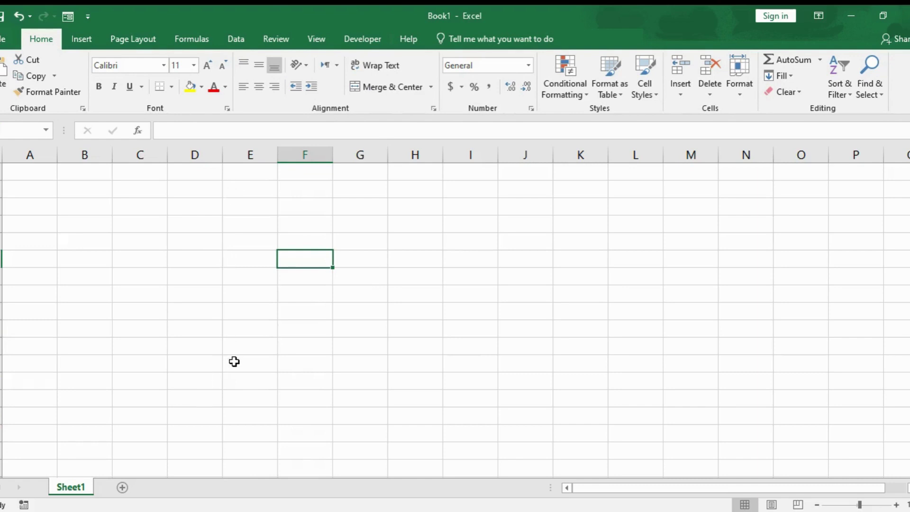
Set Ribbon Display Options to Auto-hide Ribbon, then briefly reveal the hidden ribbon and dismiss it
left_click(819, 16)
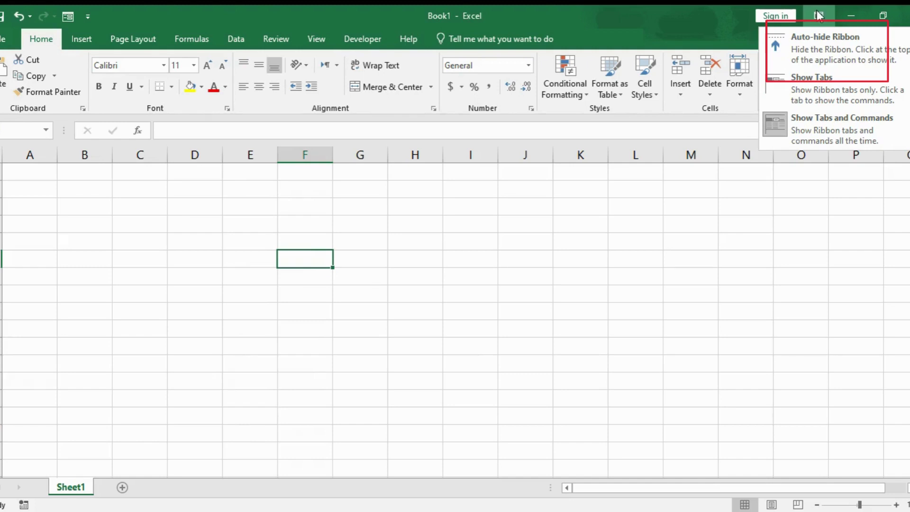
left_click(810, 45)
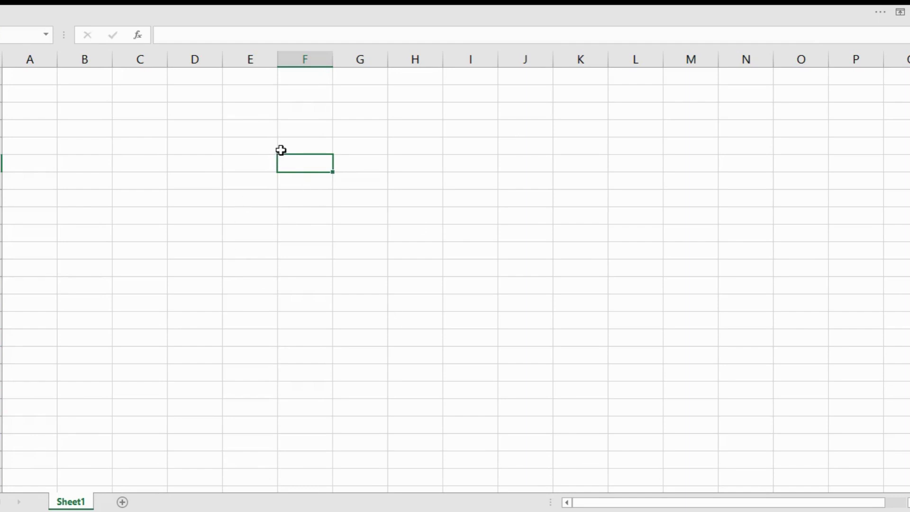
left_click(431, 7)
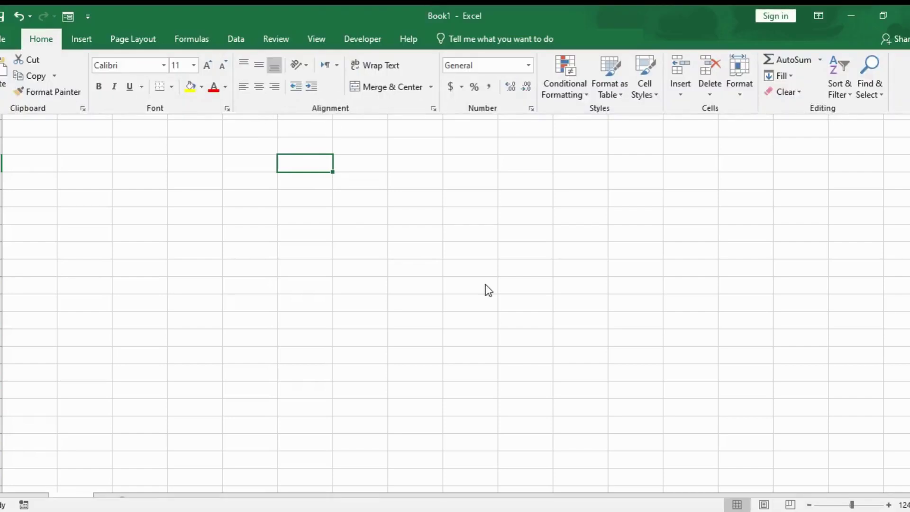
key("Escape")
Test-type 'jsjhj' into cell F6 and erase it again
key("F2")
type("jsjhj")
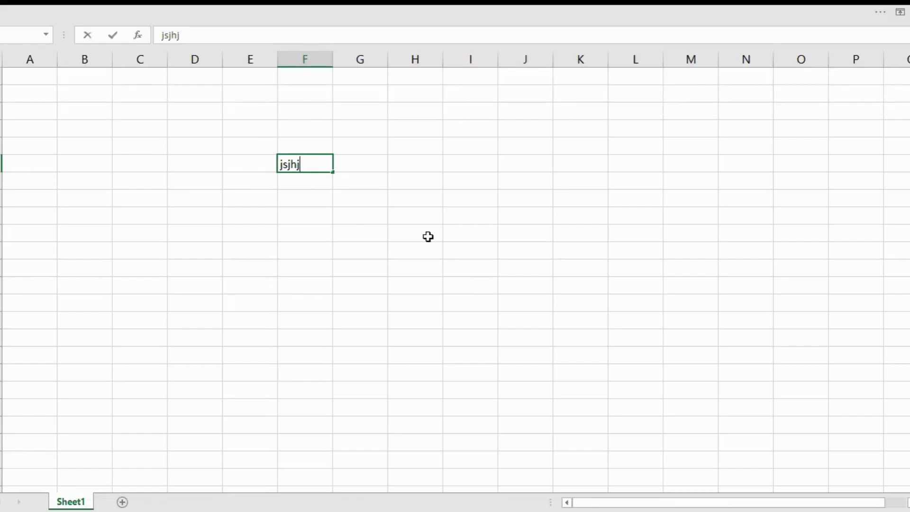
key("BackSpace")
key("BackSpace")
key("BackSpace")
key("BackSpace")
key("BackSpace")
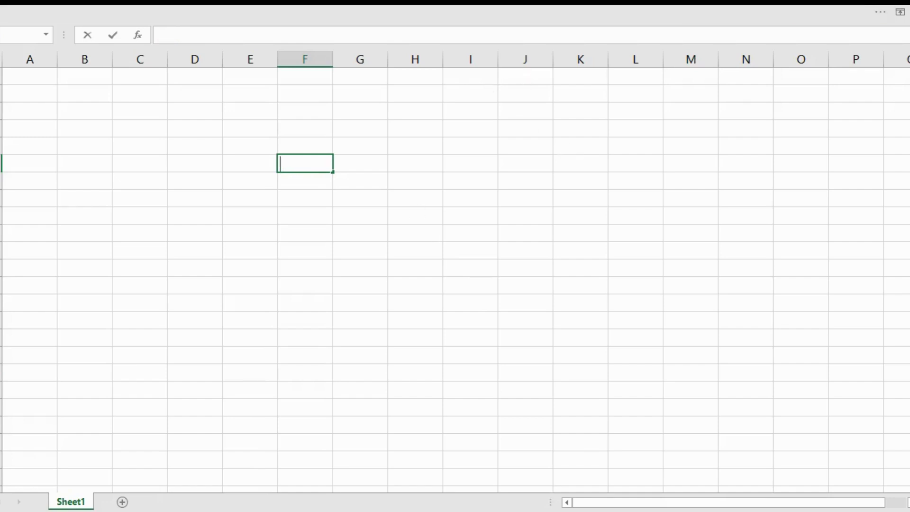
Switch Ribbon Display Options back to Show Tabs and Commands, then select cell D5
left_click(900, 13)
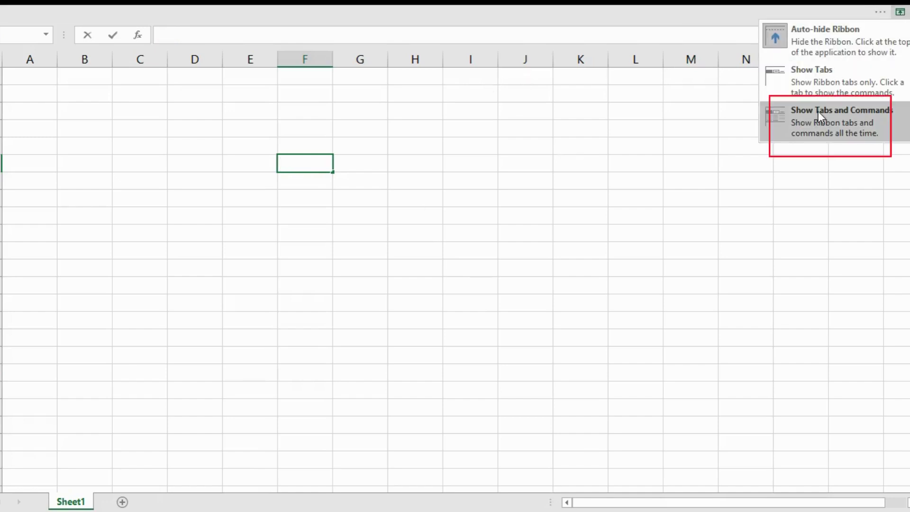
left_click(847, 126)
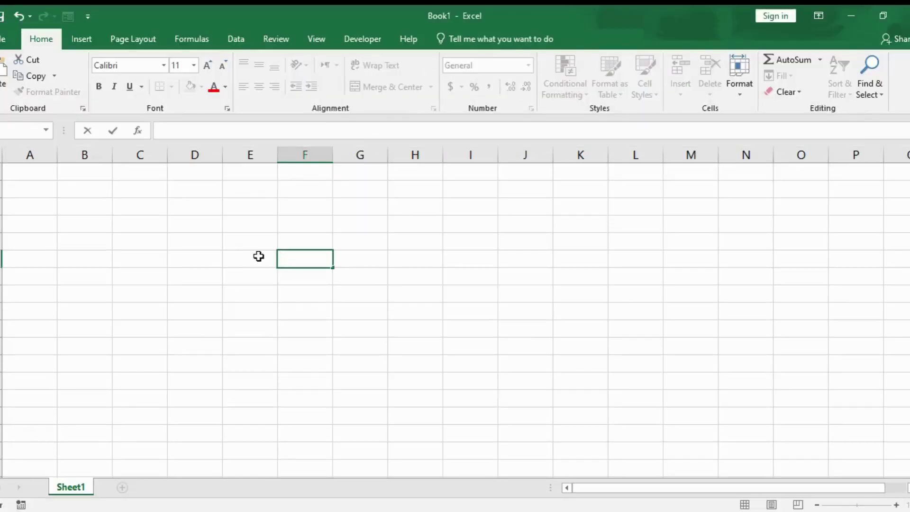
left_click(208, 242)
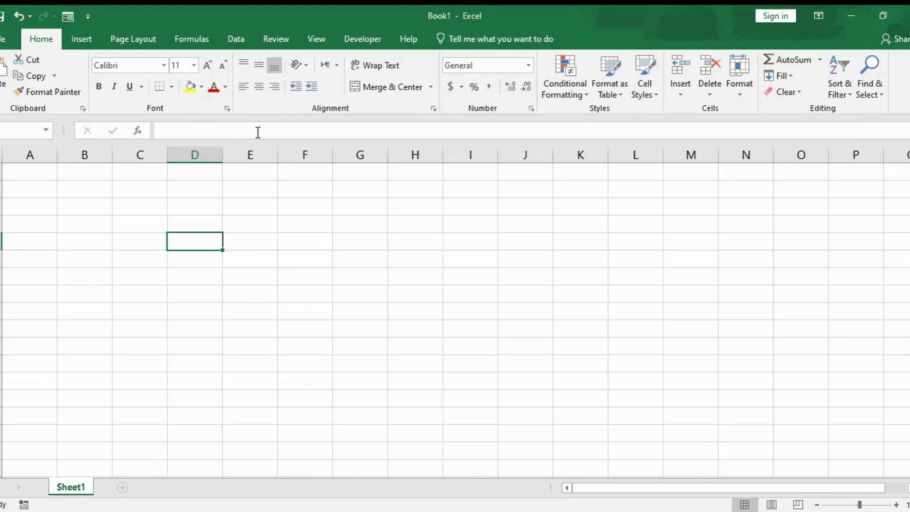